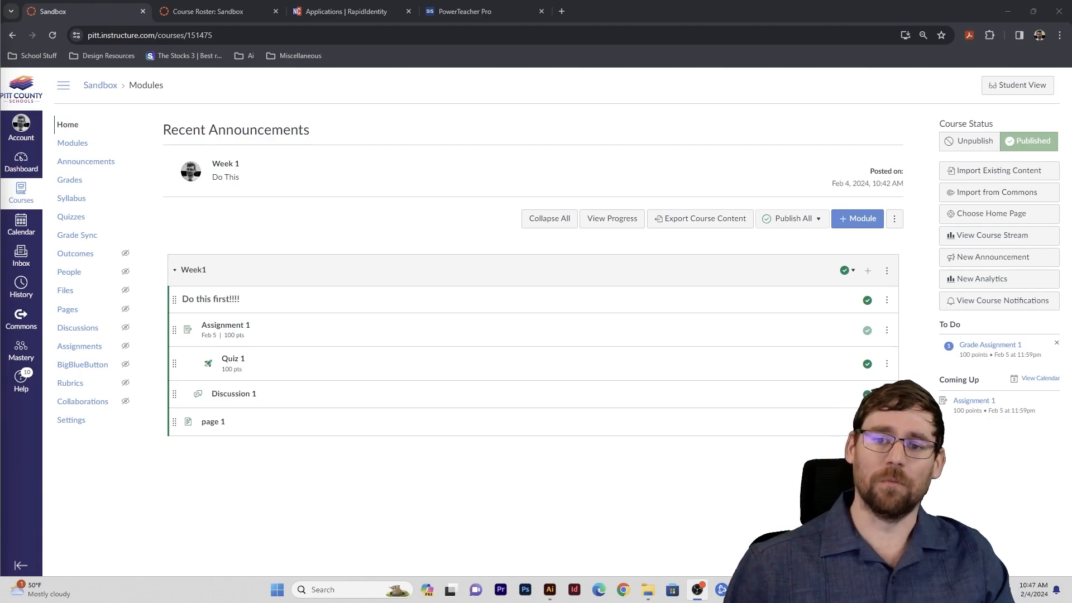
# - In Commons, search for 'adobe visual' after first trying 'foods 1' and 'math'
pyautogui.click(26, 321)
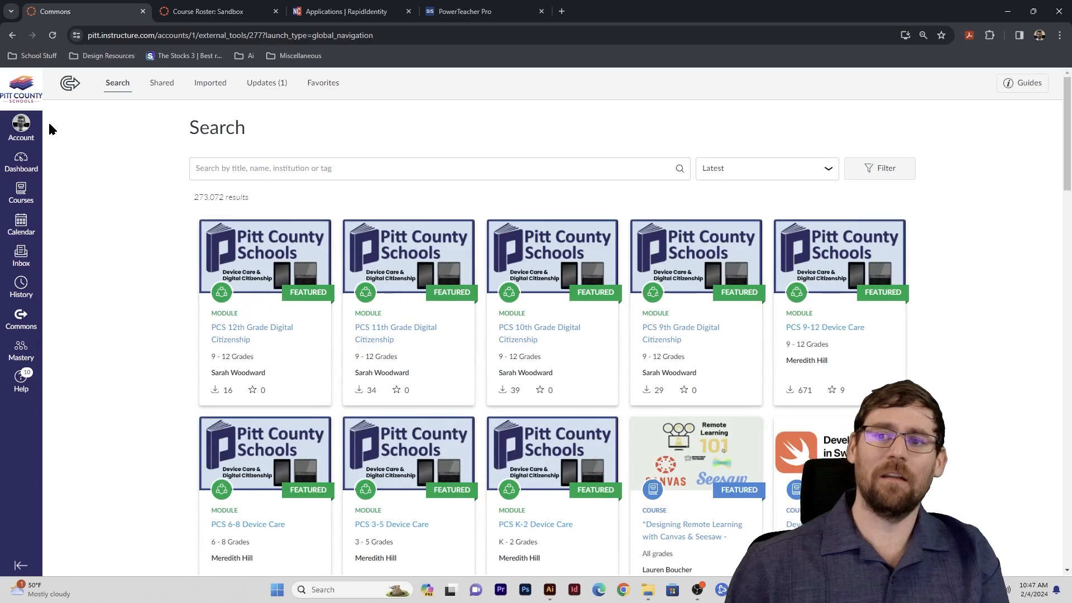
pyautogui.click(236, 170)
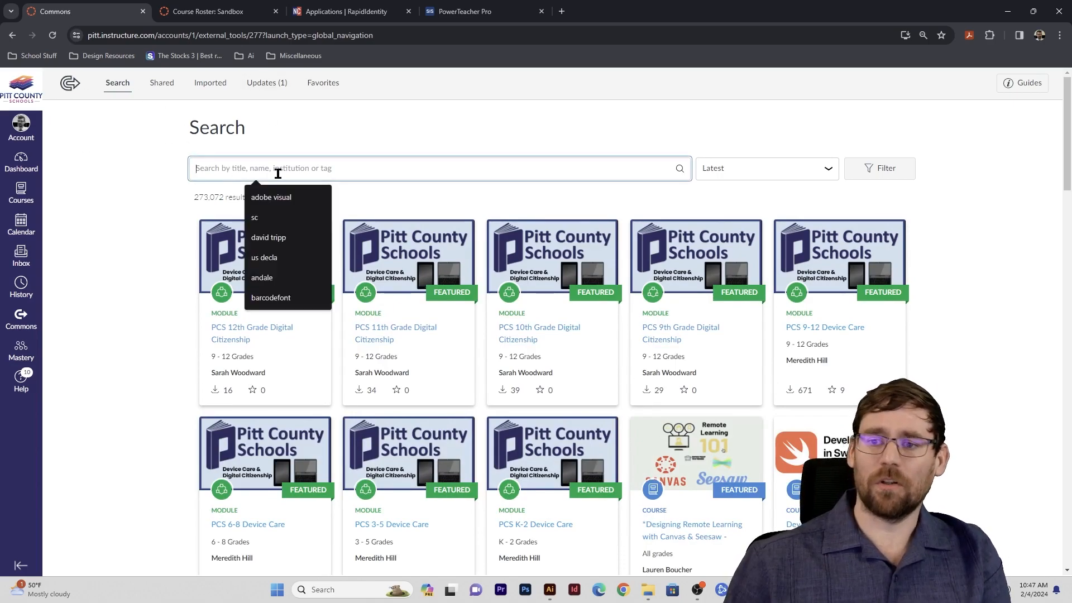
pyautogui.write('foods 1')
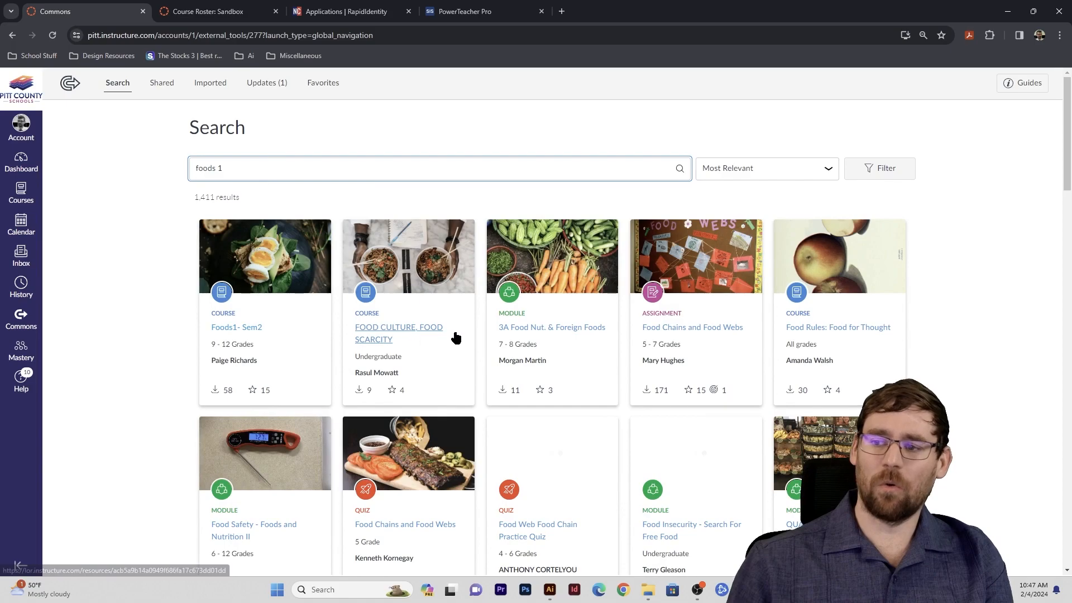
pyautogui.hotkey('ctrl', 'a')
pyautogui.write('math')
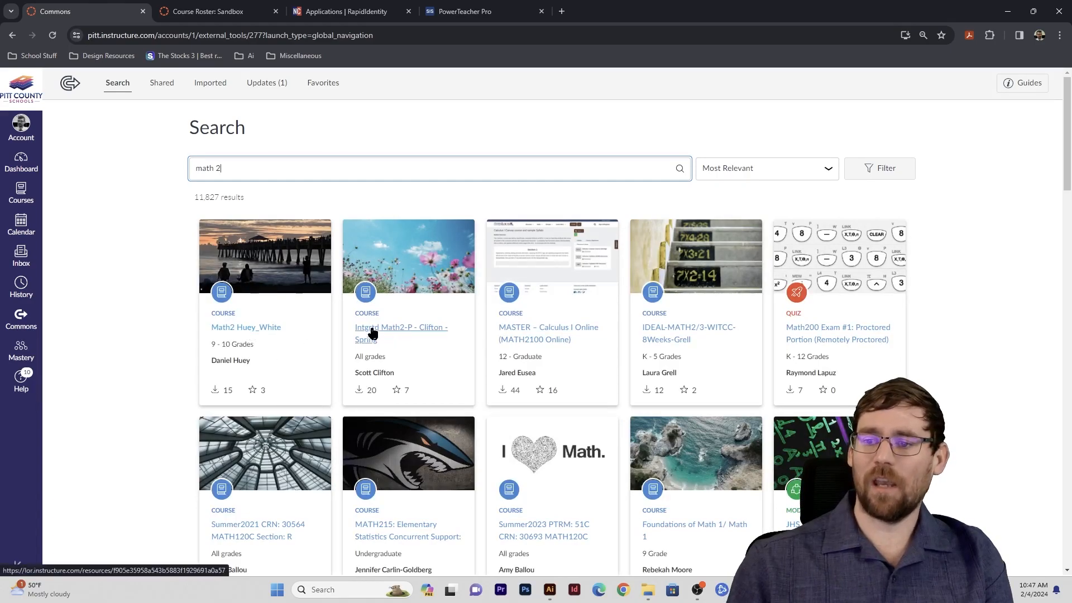
pyautogui.scroll(-2, 371, 335)
pyautogui.scroll(-3, 421, 382)
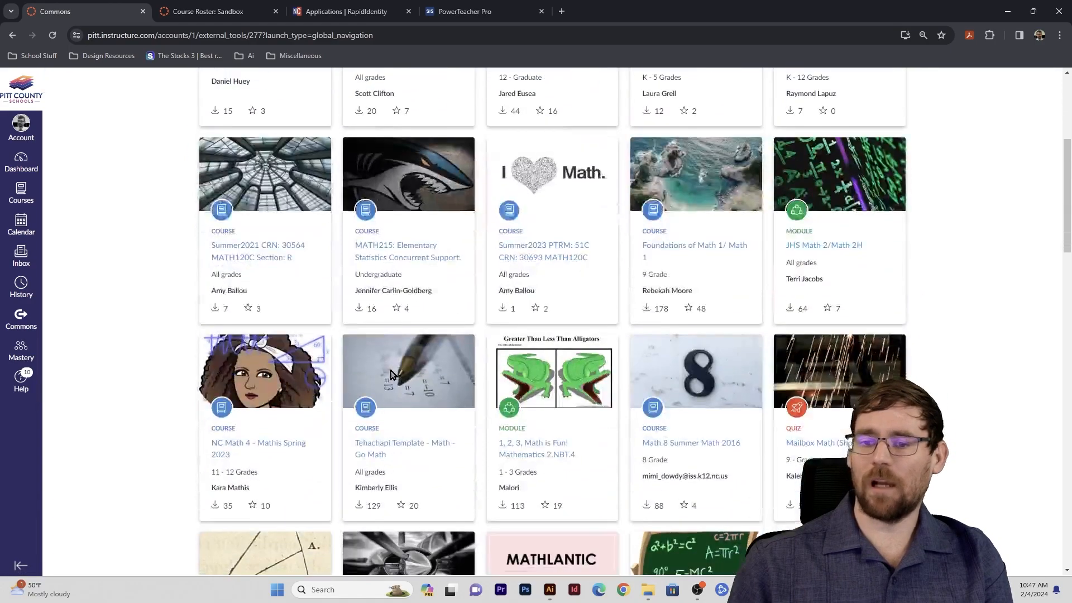
pyautogui.scroll(5, 391, 374)
pyautogui.moveTo(248, 167); pyautogui.dragTo(113, 160)
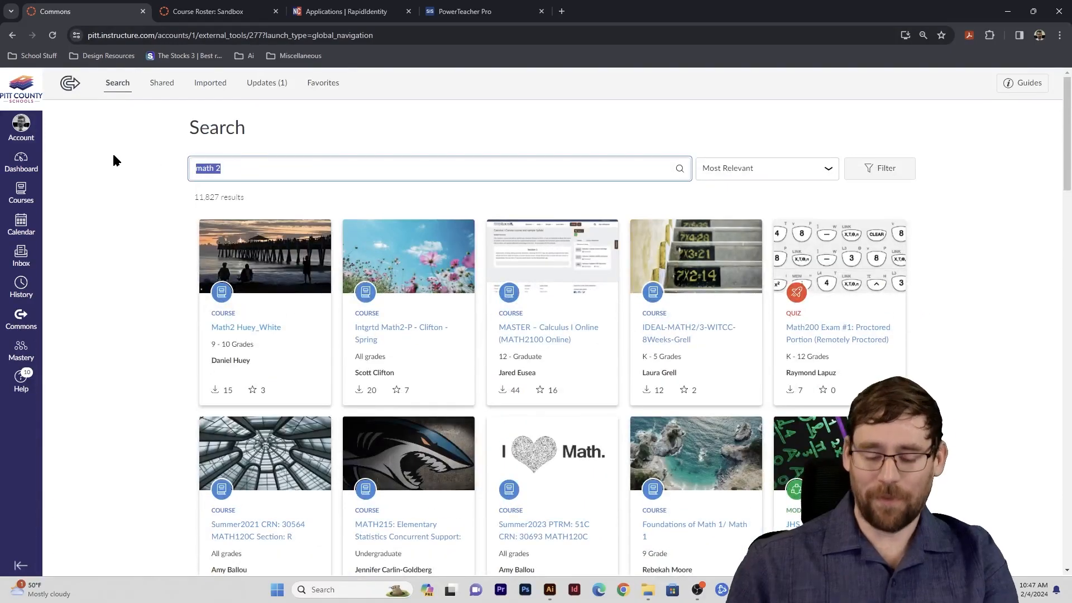
pyautogui.write('adobe visual')
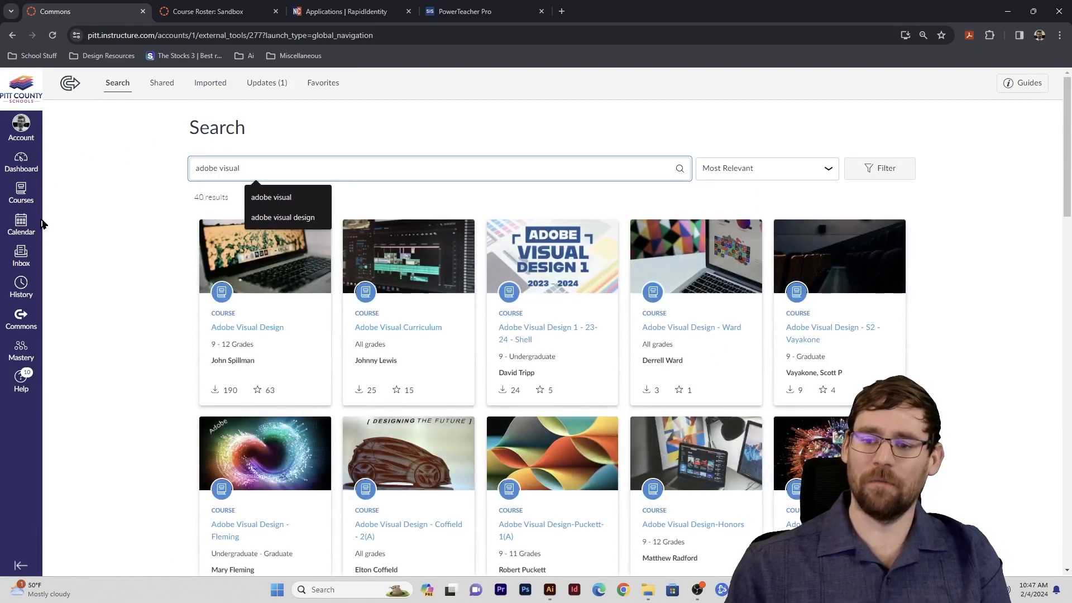
# - Open the Adobe Visual Design 1 - 23-24 - Shell course and preview its Promo Critique item
pyautogui.click(516, 329)
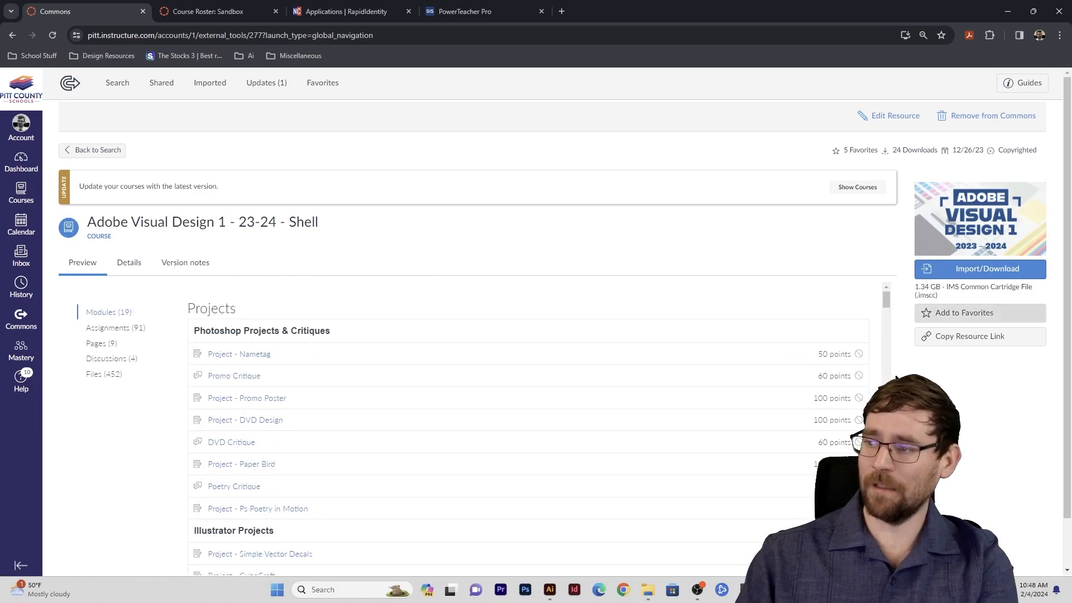
pyautogui.scroll(-10, 244, 354)
pyautogui.scroll(10, 321, 389)
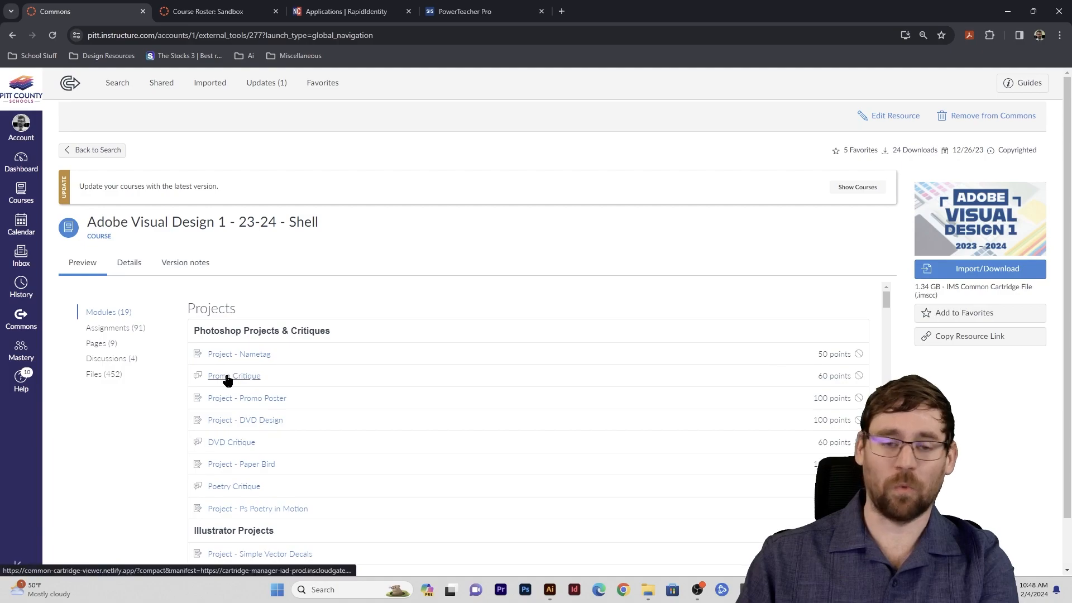
pyautogui.click(243, 378)
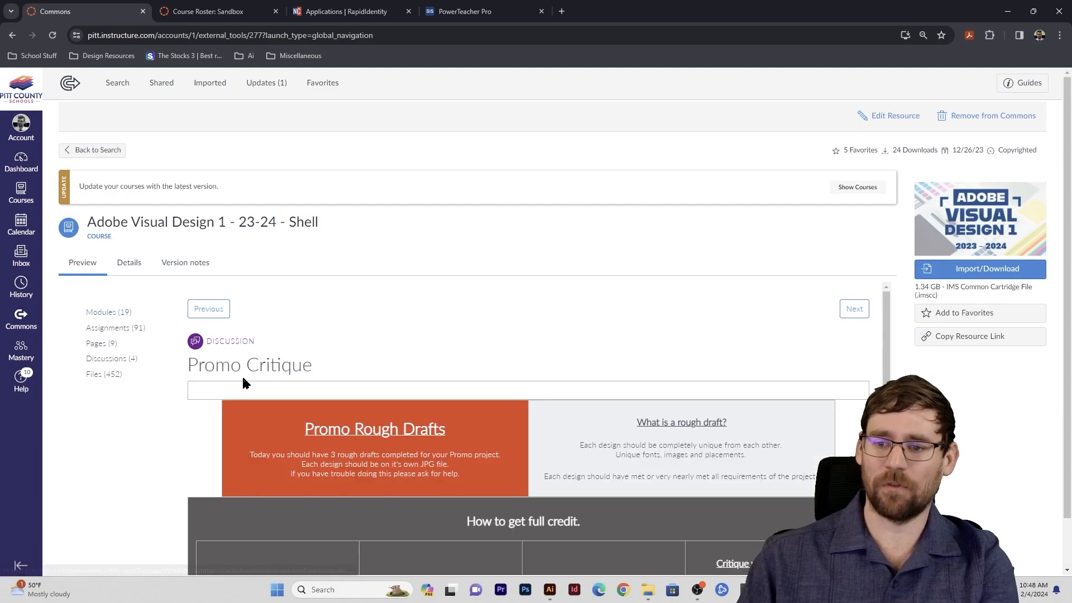
pyautogui.scroll(-4, 399, 414)
pyautogui.scroll(4, 618, 414)
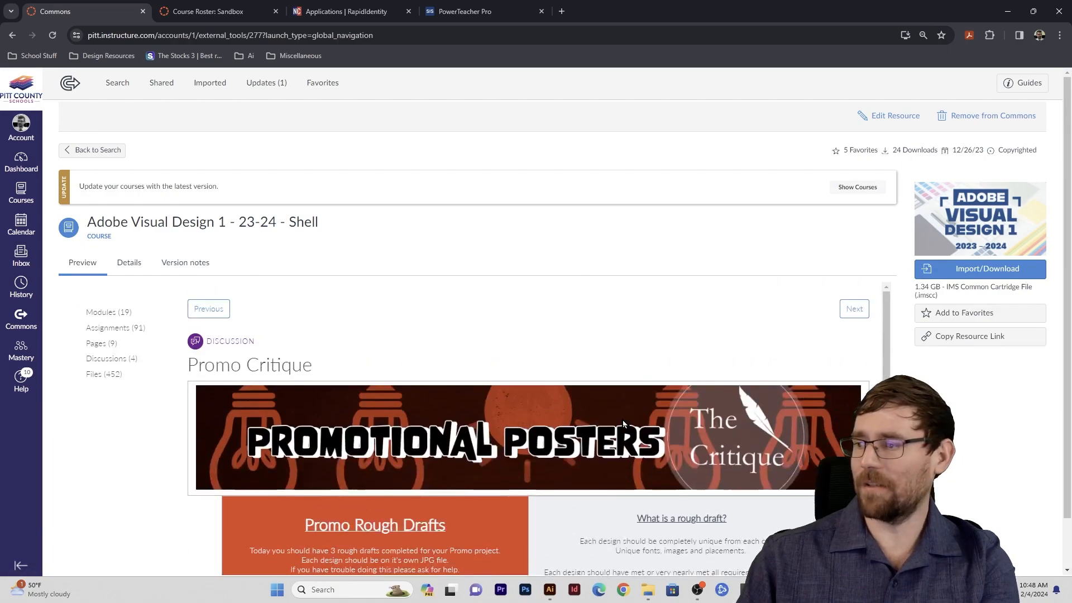
# - Highlight and look over the Promo Critique content, then view your Shared resources
pyautogui.moveTo(191, 363); pyautogui.dragTo(740, 538)
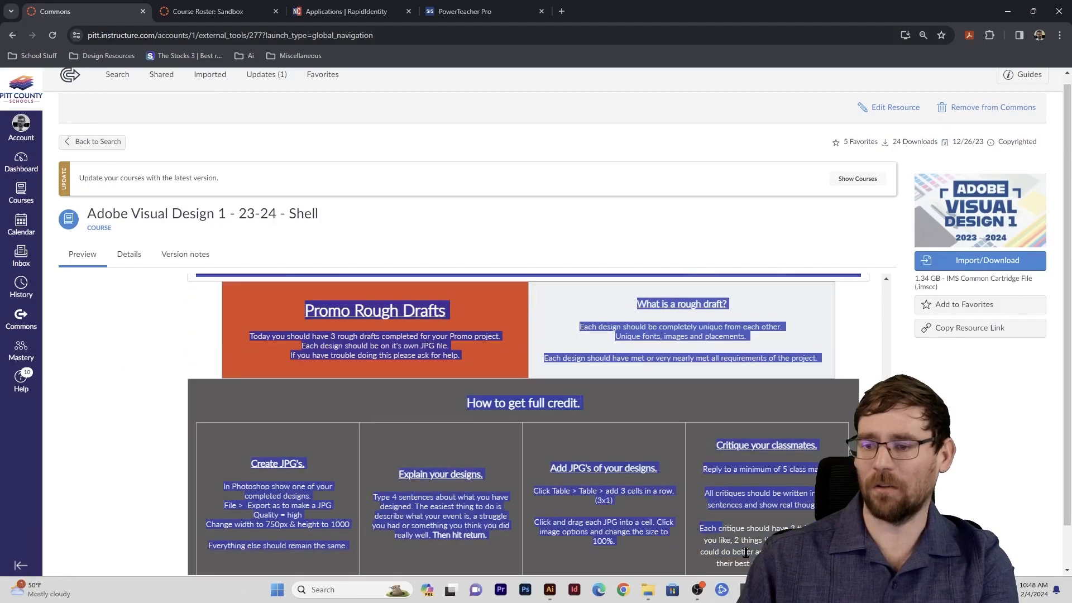
pyautogui.scroll(-1, 605, 444)
pyautogui.scroll(4, 561, 442)
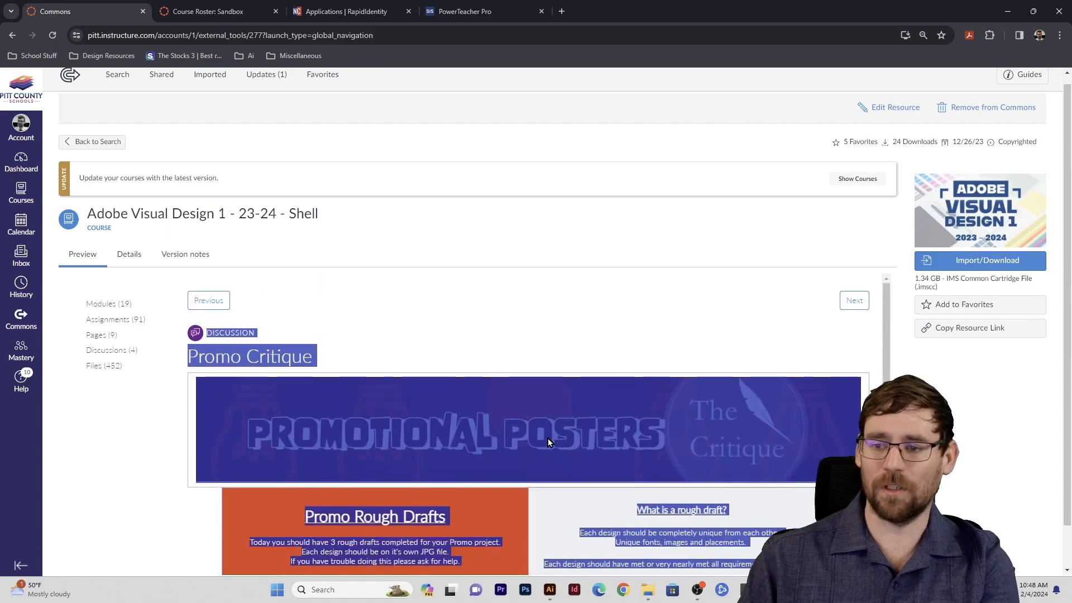
pyautogui.click(468, 435)
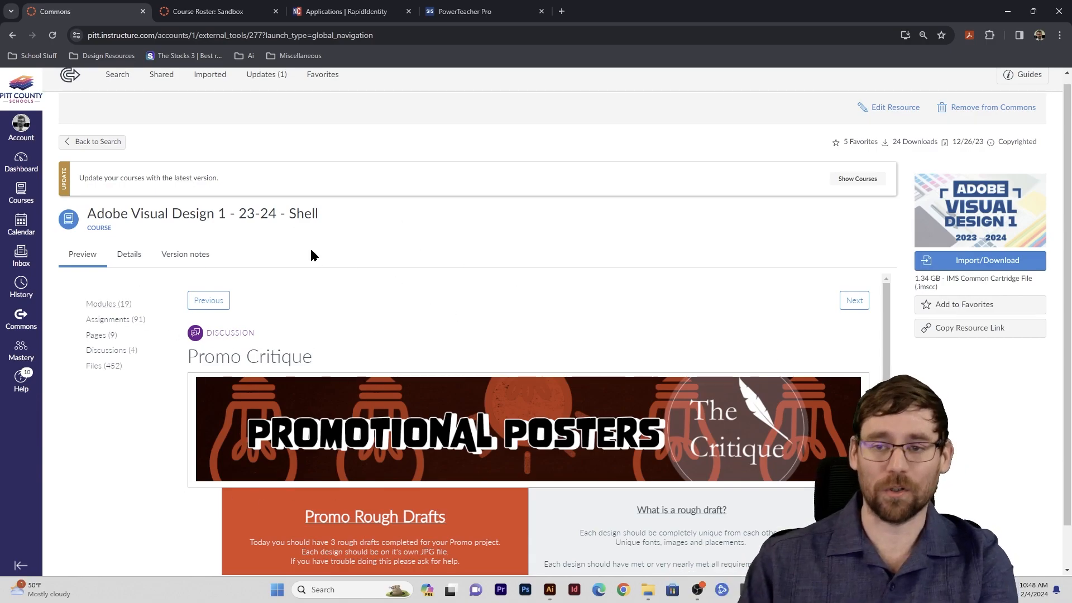
pyautogui.scroll(1, 189, 139)
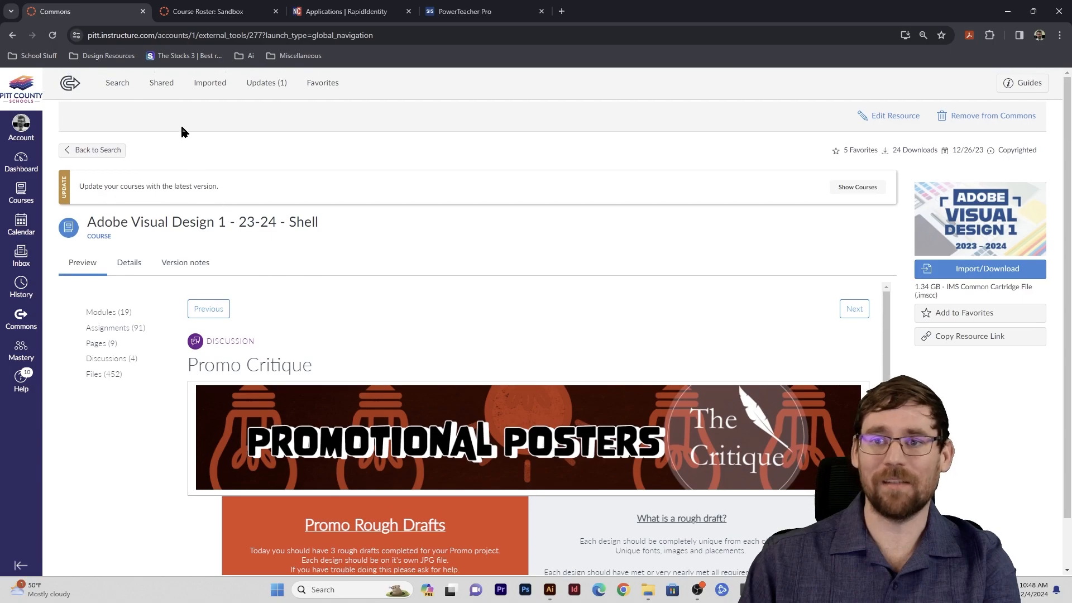
pyautogui.click(166, 89)
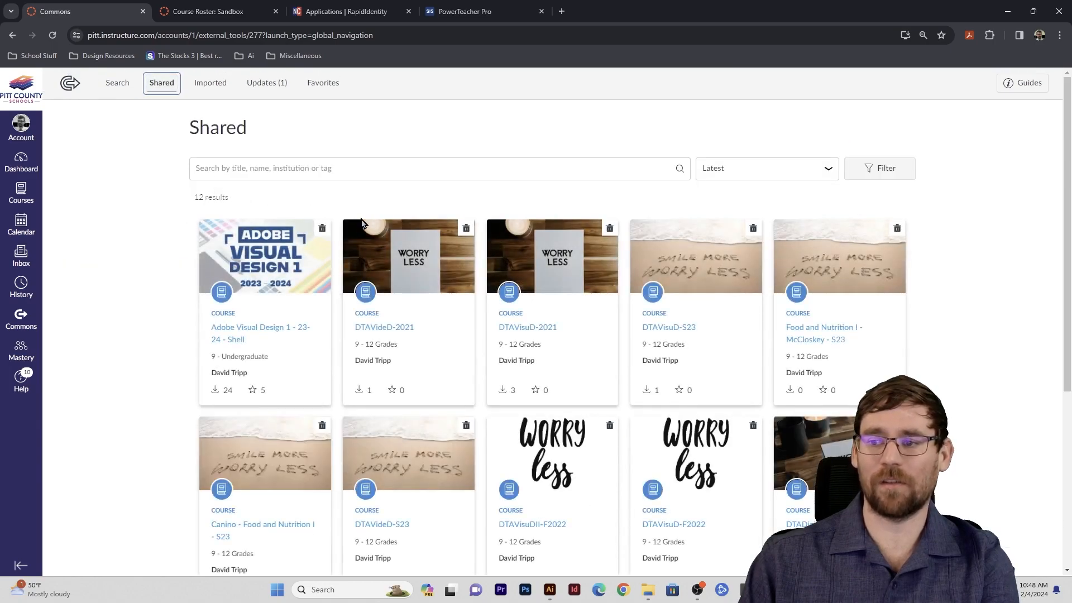
# - Search 'adobe visual' again and filter the results to Assignments only
pyautogui.click(117, 83)
pyautogui.click(276, 165)
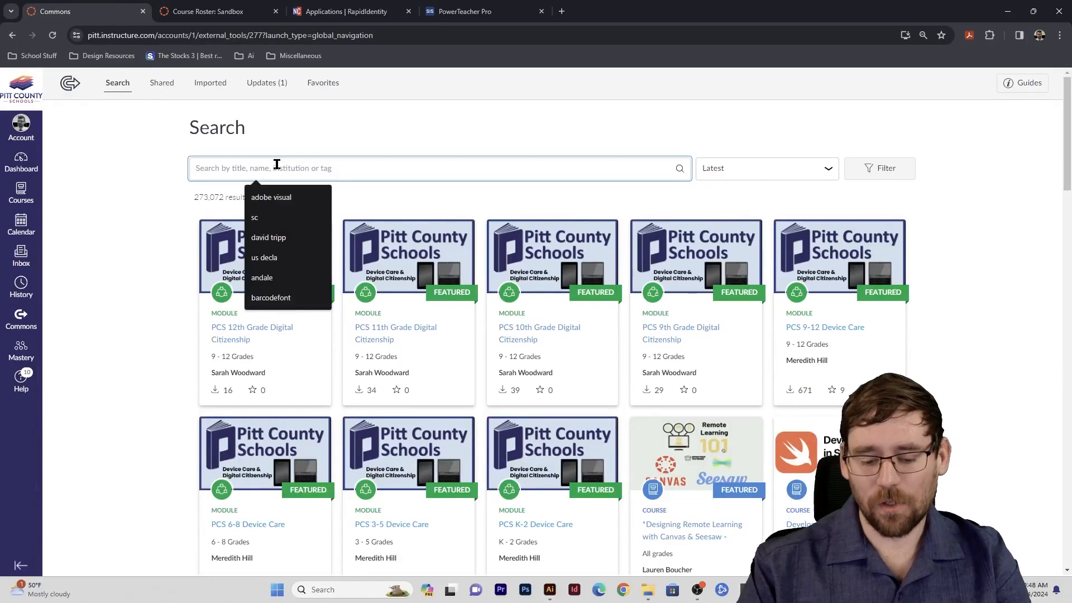
pyautogui.write('adobe visual')
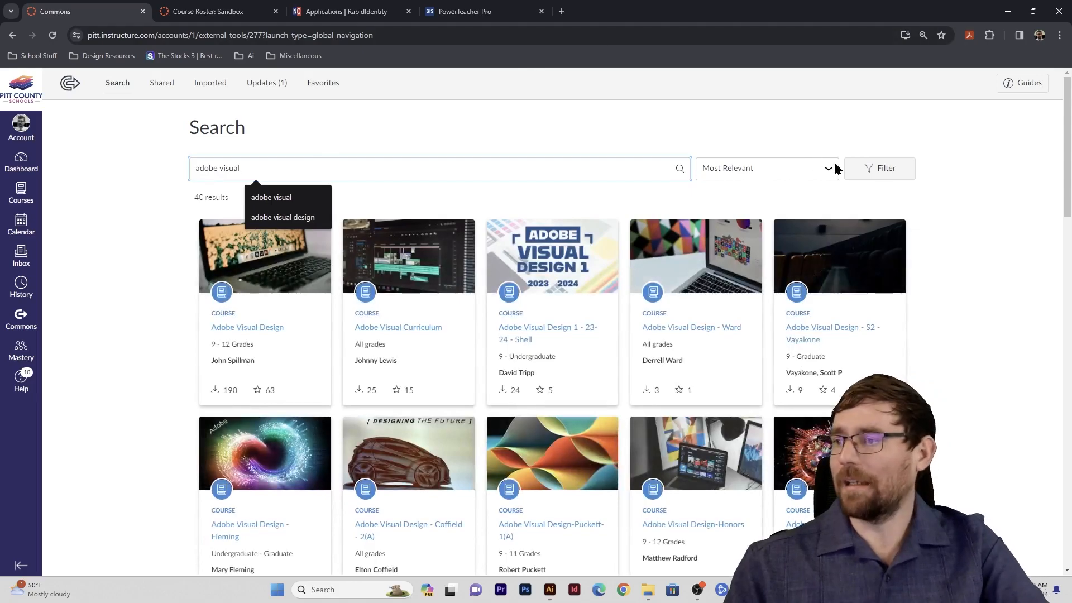
pyautogui.click(881, 168)
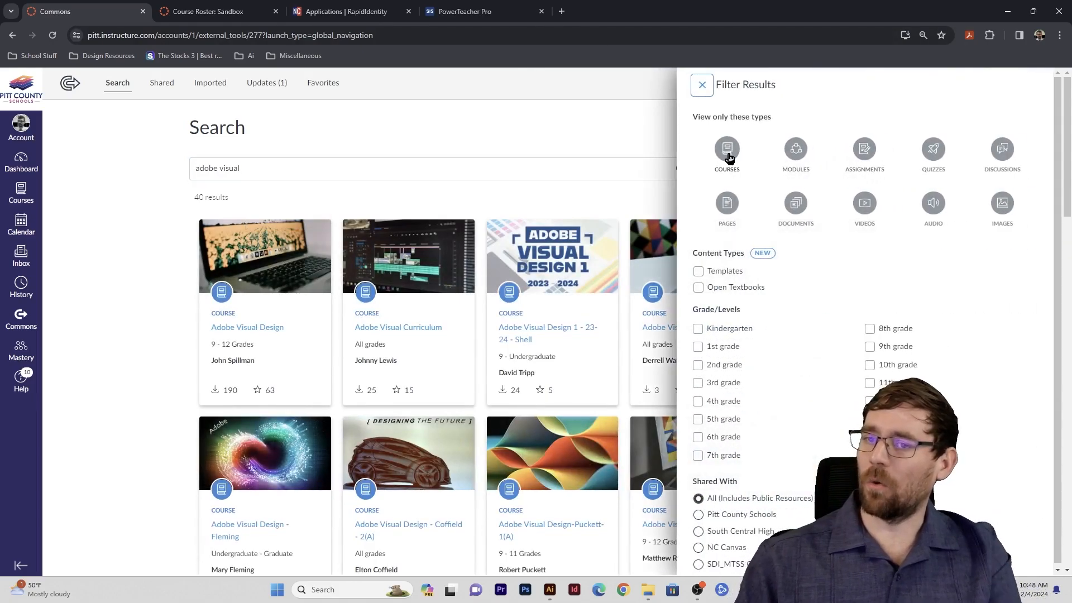
pyautogui.click(863, 150)
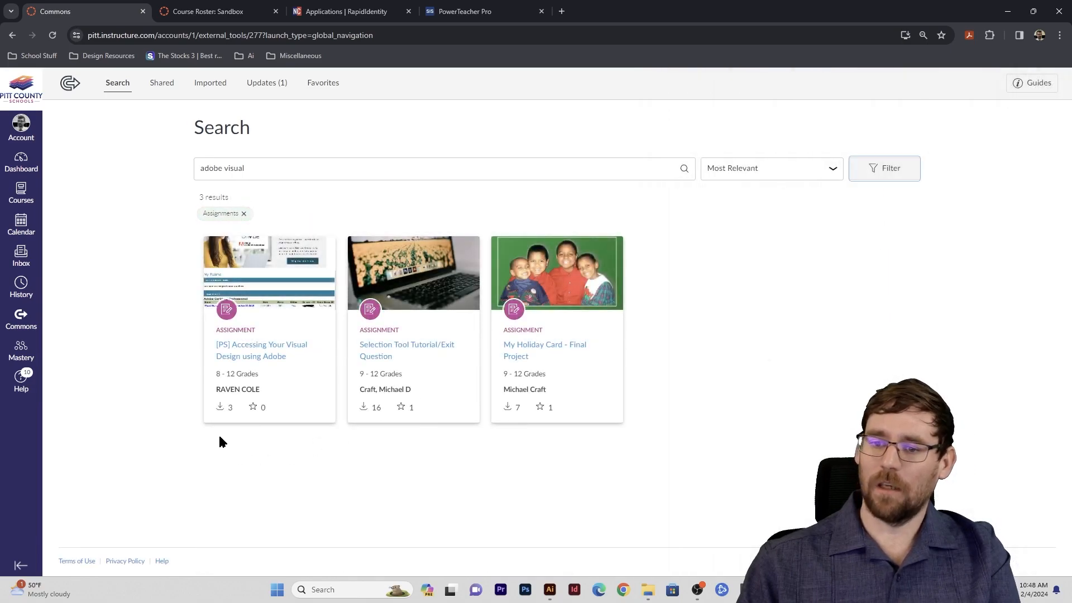
# - Open the Selection Tool Tutorial/Exit Question assignment
pyautogui.click(387, 351)
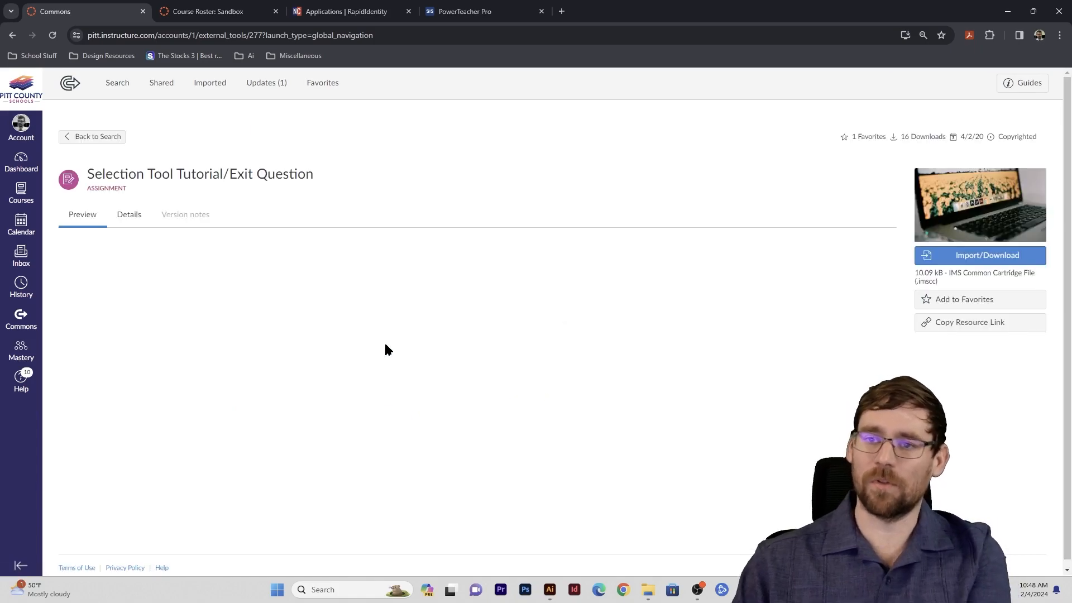
pyautogui.scroll(-5, 410, 338)
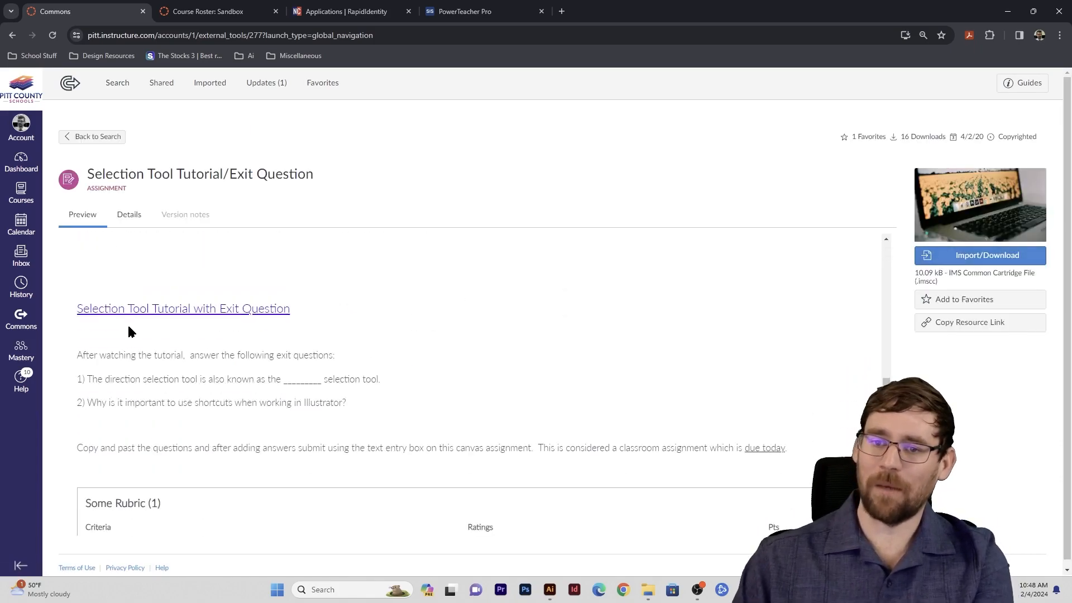
pyautogui.scroll(4, 354, 375)
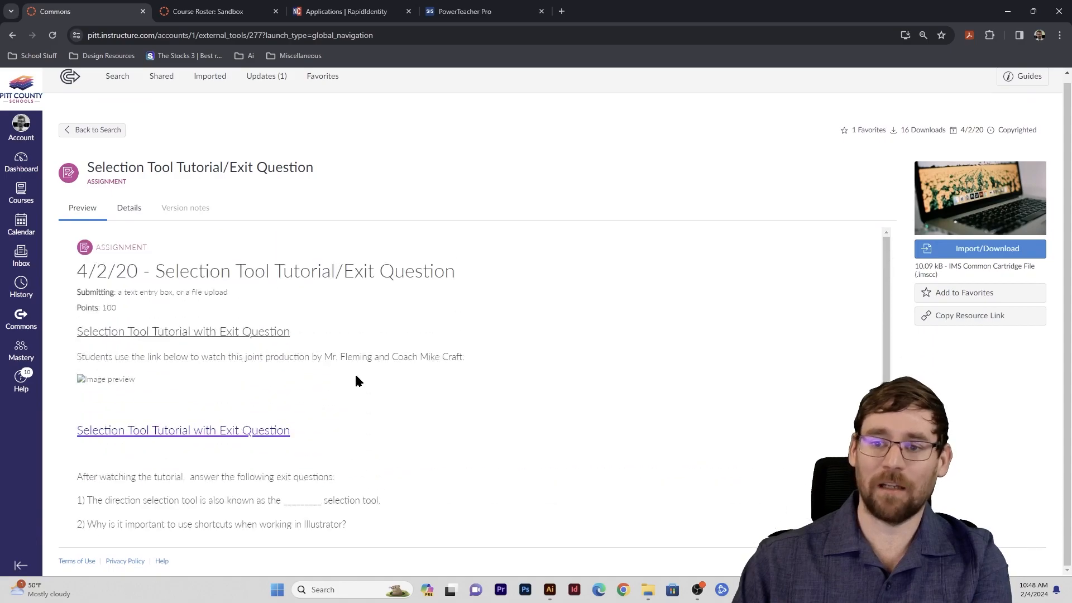
# - Import the assignment into the Sandbox course, then switch to the Sandbox roster tab
pyautogui.click(947, 256)
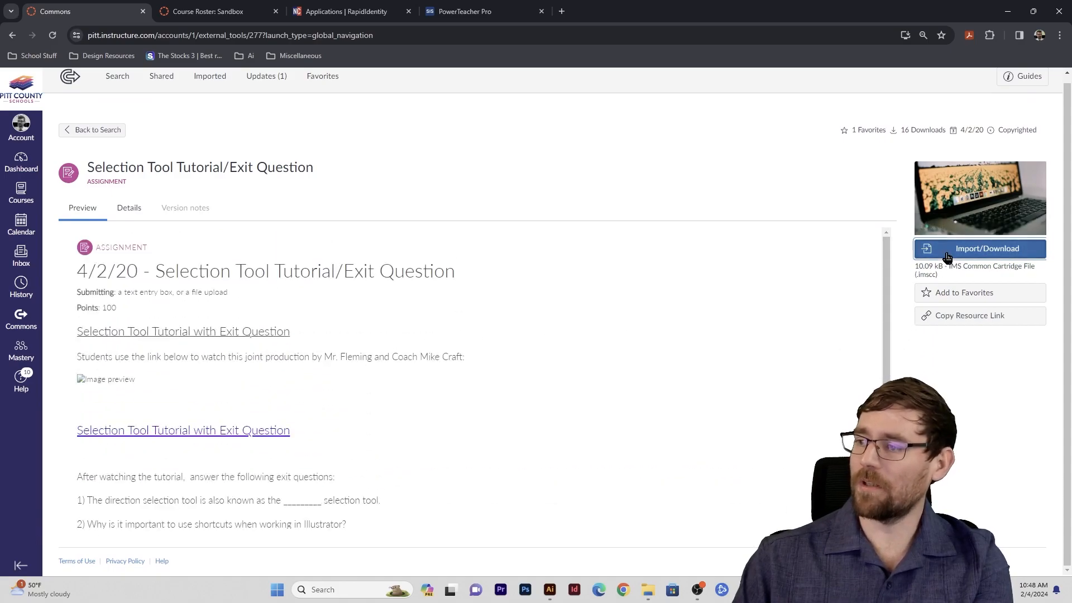
pyautogui.scroll(-1, 707, 224)
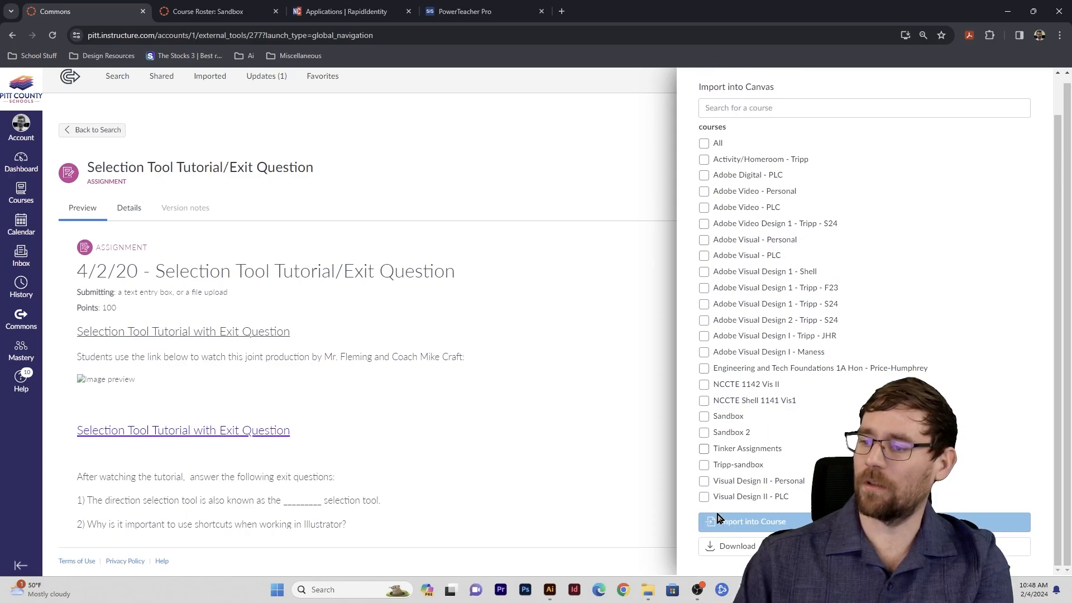
pyautogui.click(704, 417)
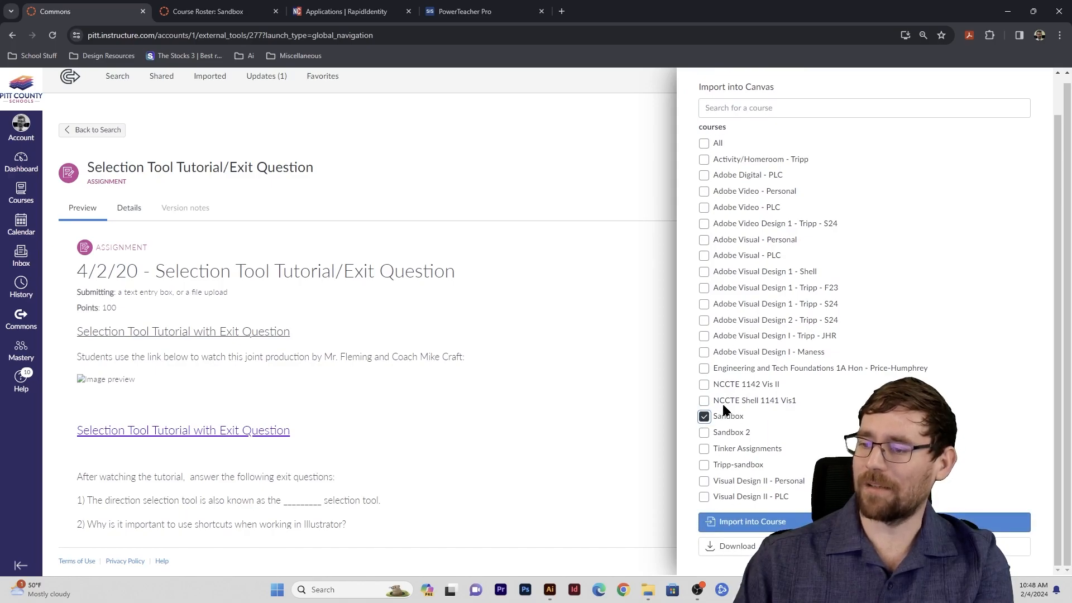
pyautogui.click(767, 523)
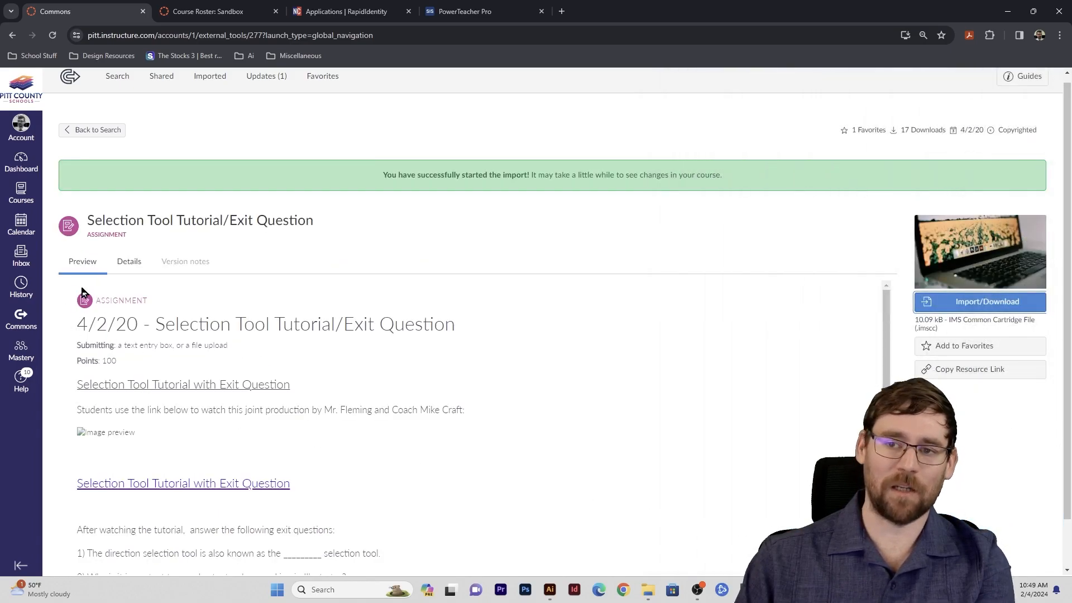
pyautogui.moveTo(85, 220); pyautogui.dragTo(329, 218)
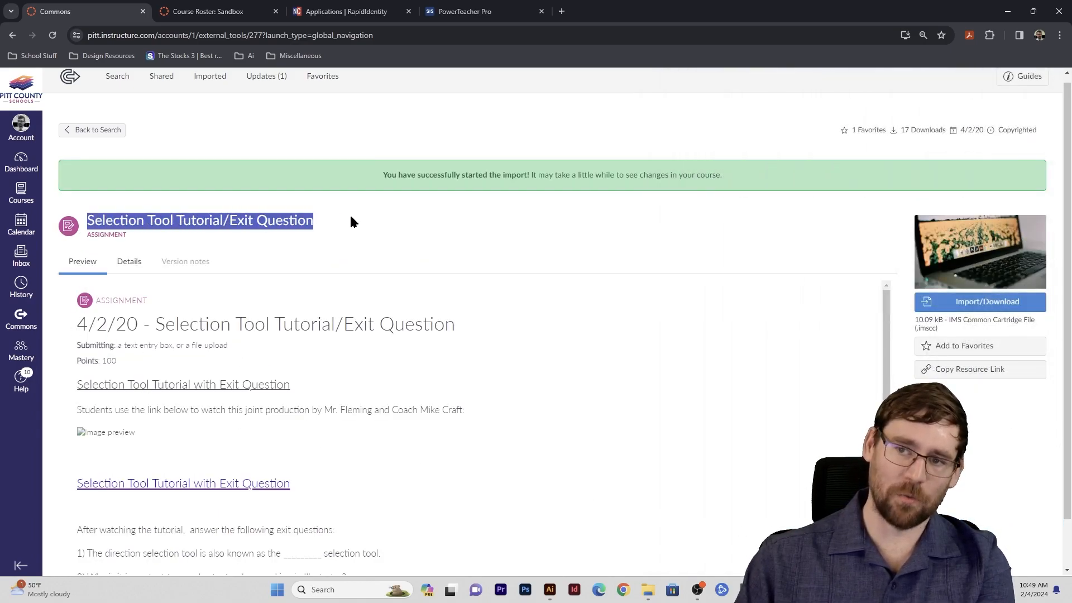
pyautogui.hotkey('ctrl', 'Tab')
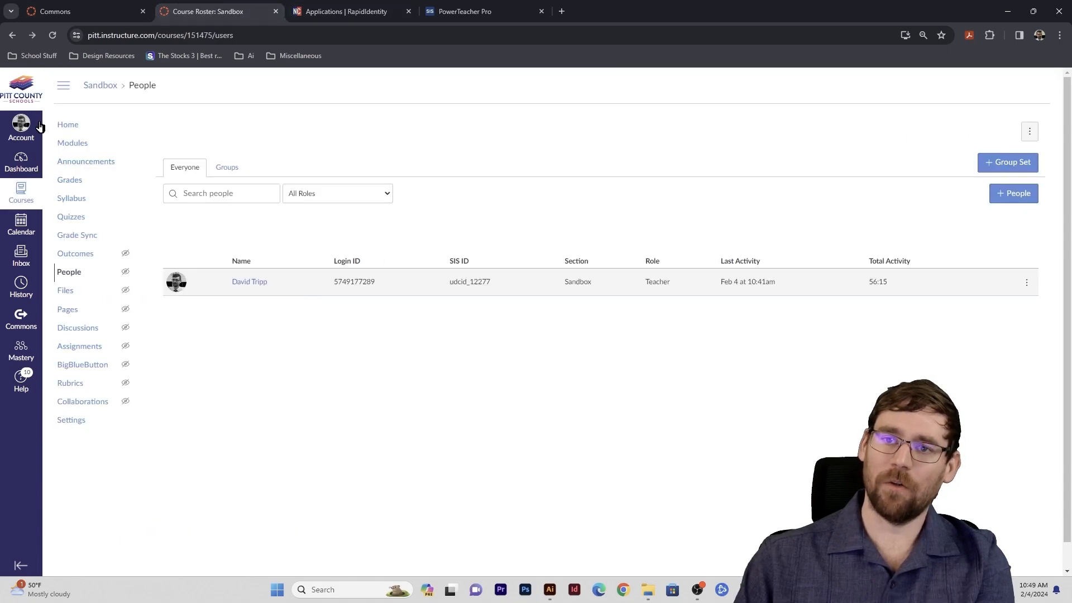
# - Confirm 4/2/20 - Selection Tool Tutorial/Exit Question appears under Sandbox's Imported Assignments, then go to Modules
pyautogui.click(99, 87)
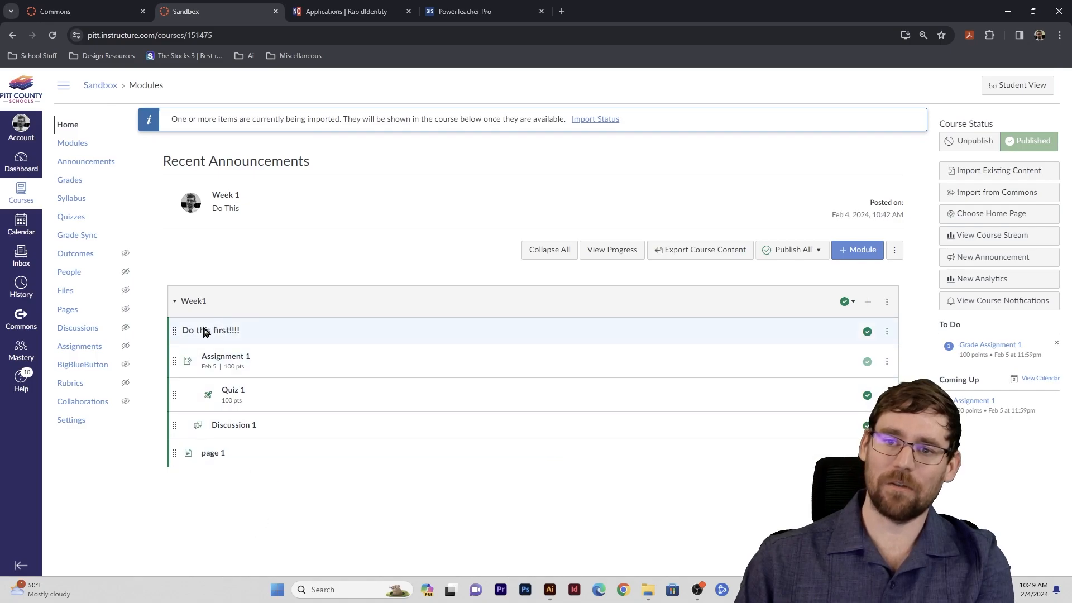
pyautogui.click(89, 346)
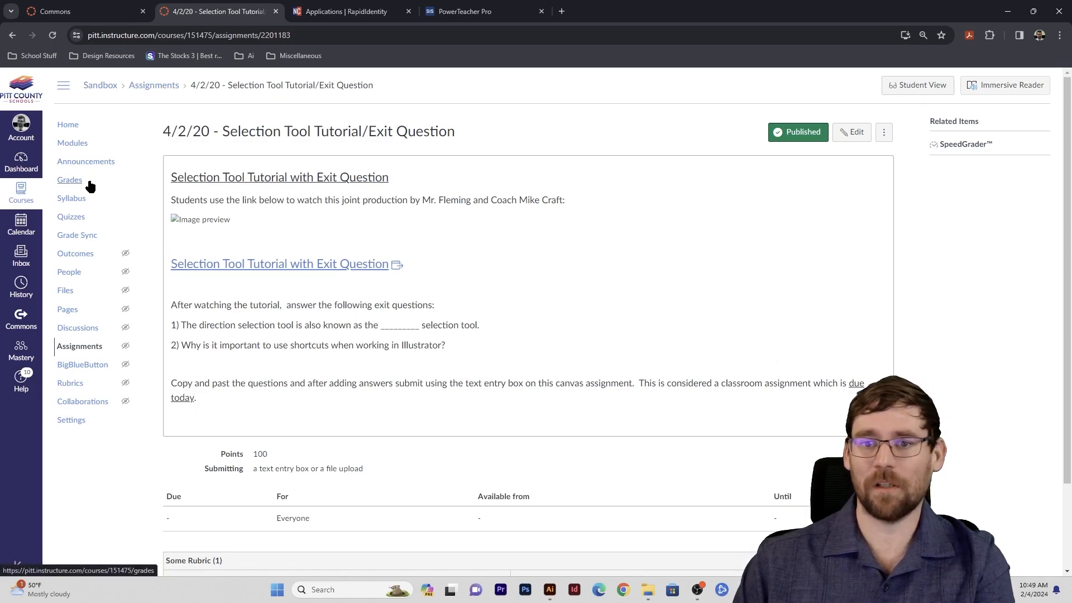
pyautogui.click(93, 346)
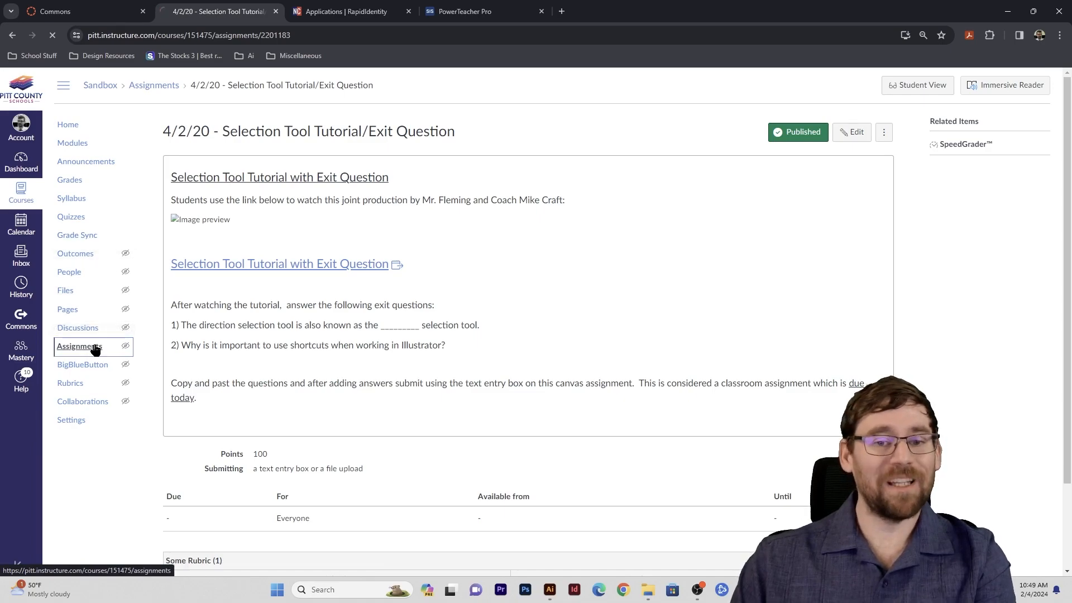
pyautogui.click(88, 144)
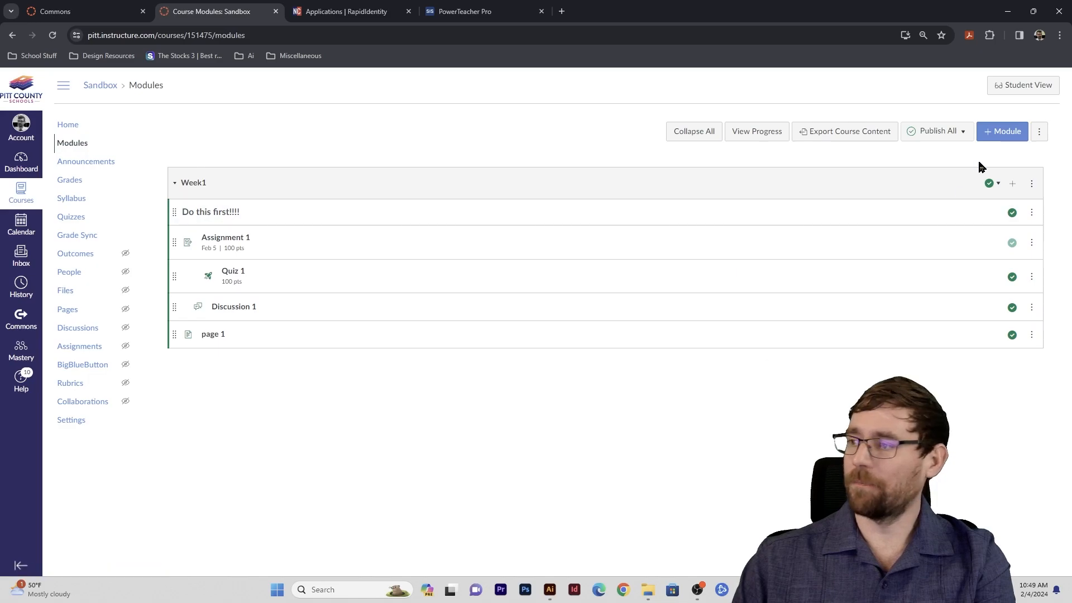
# - Add the 4/2/20 - Selection Tool Tutorial/Exit Question assignment to Week1 and open its edit page
pyautogui.click(1012, 184)
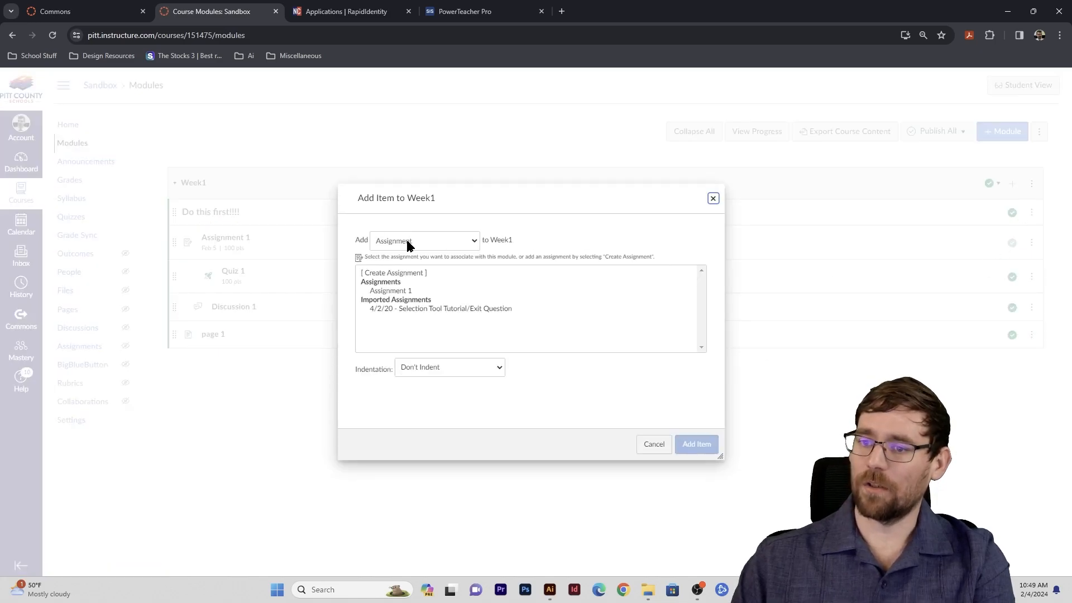
pyautogui.click(391, 309)
pyautogui.click(700, 447)
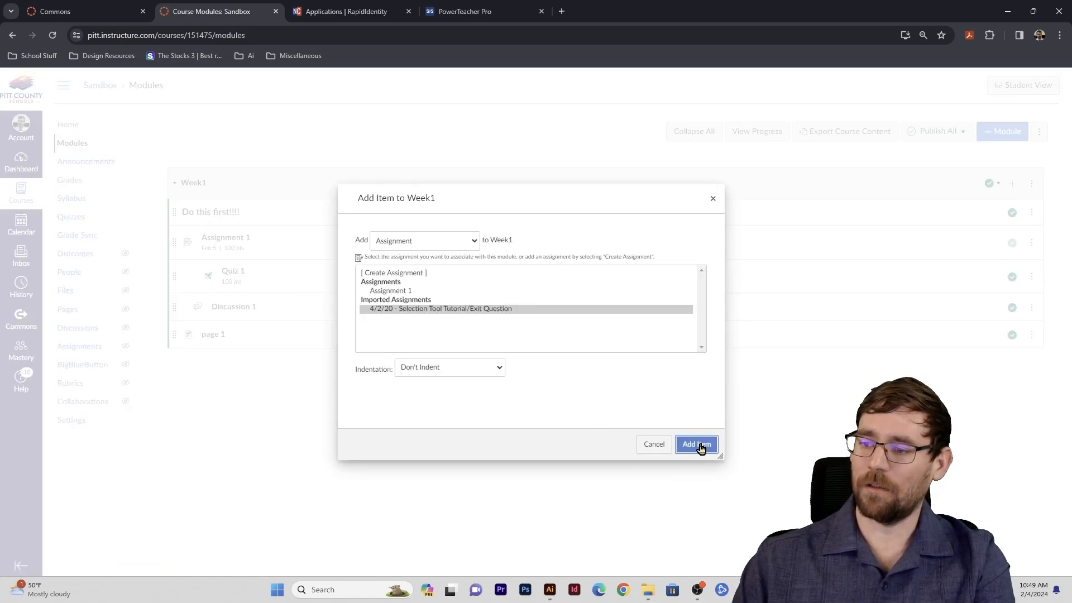
pyautogui.click(271, 364)
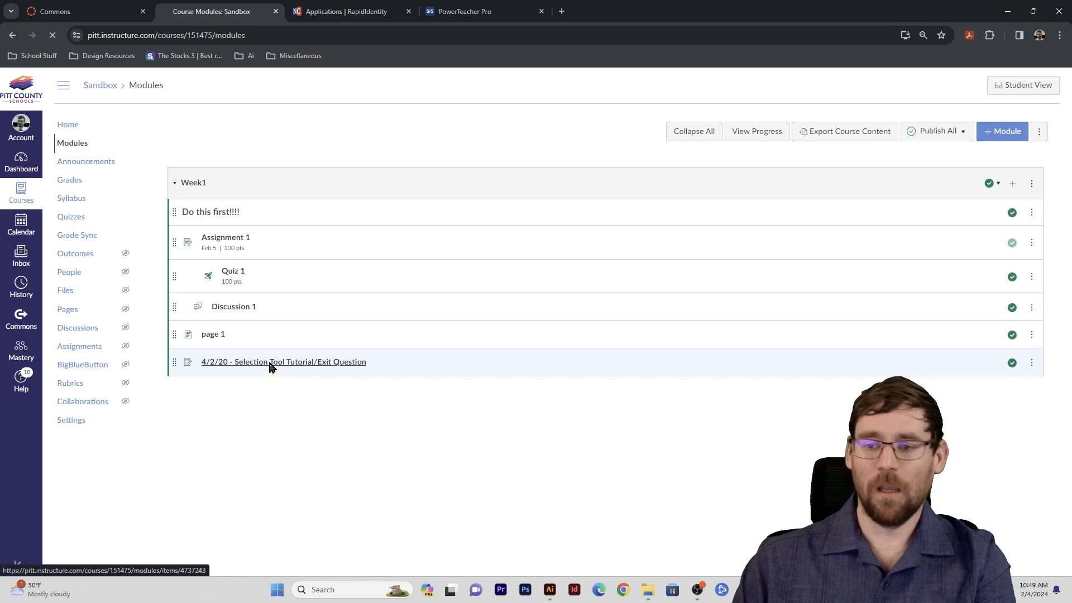
pyautogui.click(852, 132)
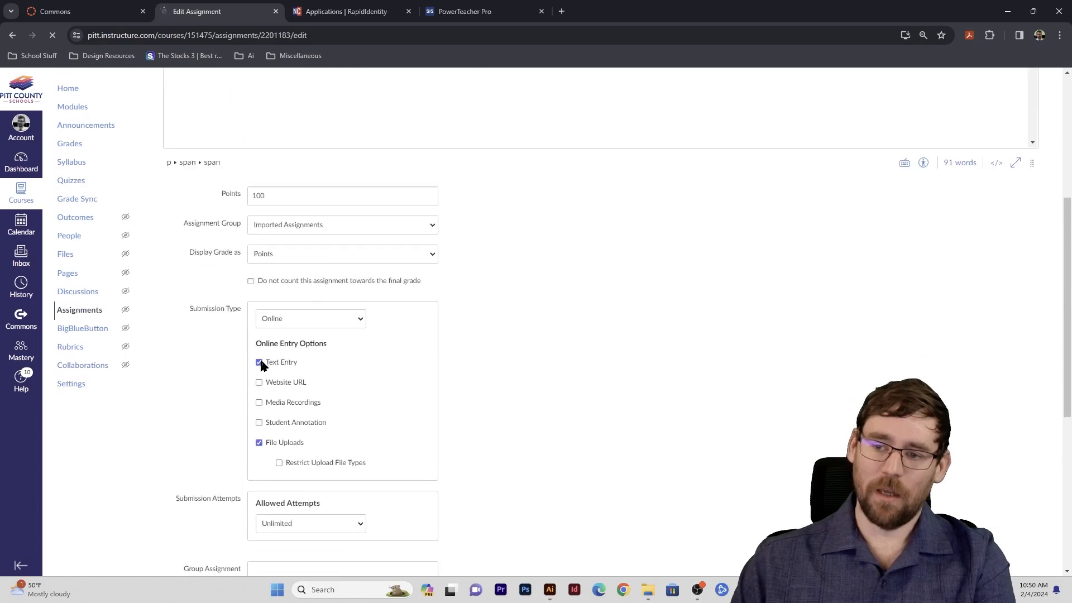
# - Set the assignment group to Assignments, save, and return to Commons
pyautogui.click(282, 226)
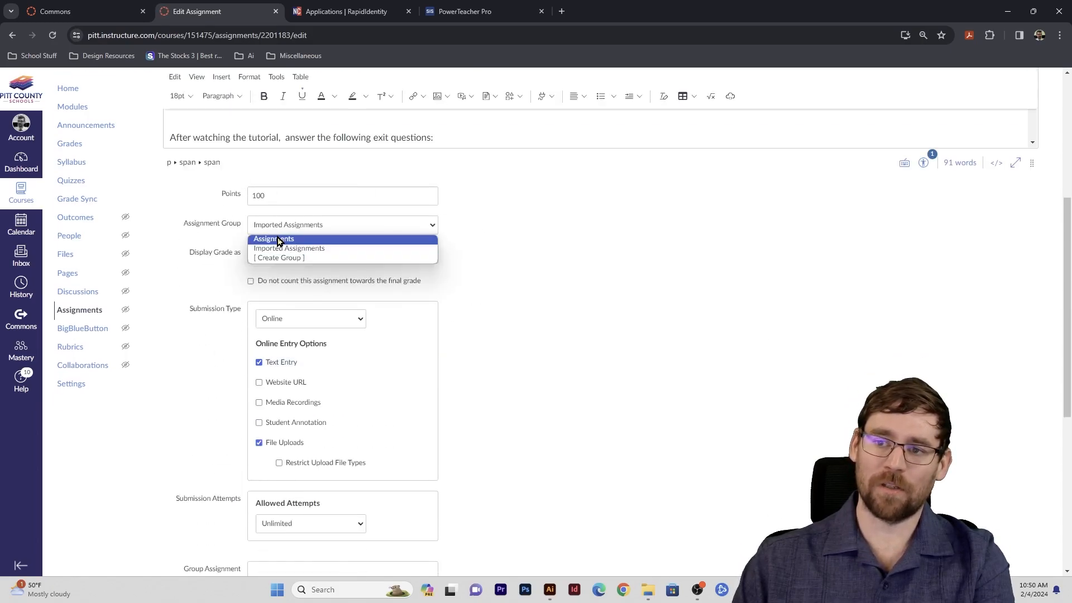
pyautogui.click(283, 238)
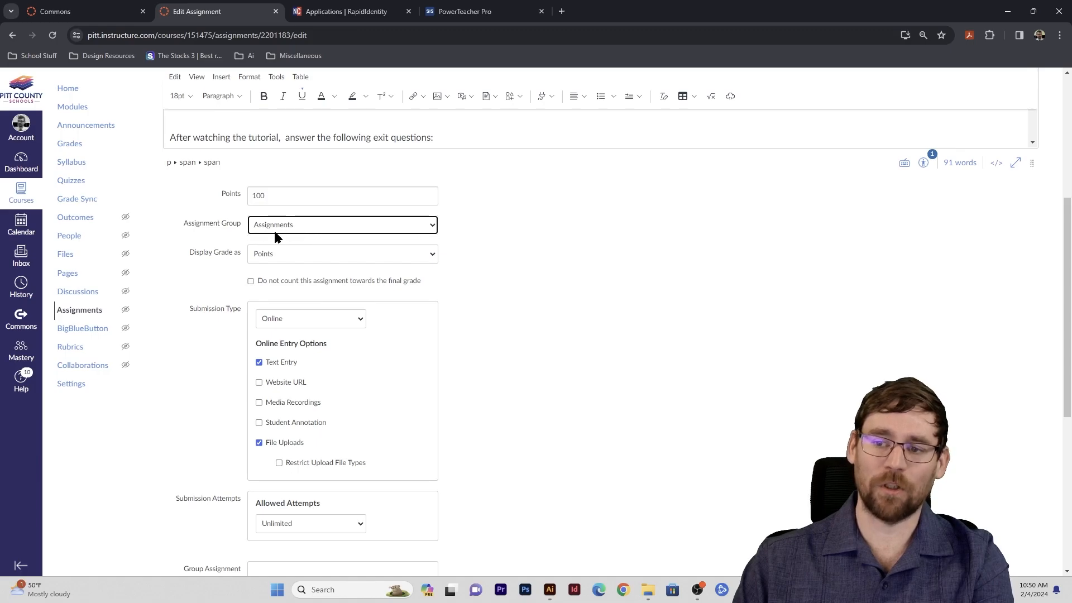
pyautogui.scroll(-6, 358, 275)
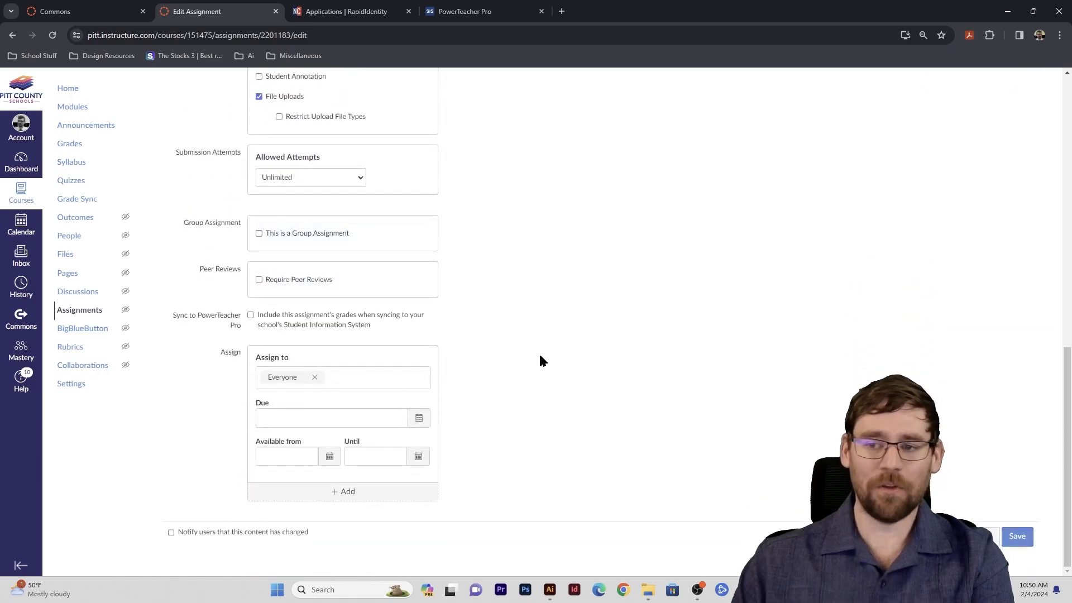
pyautogui.click(1018, 541)
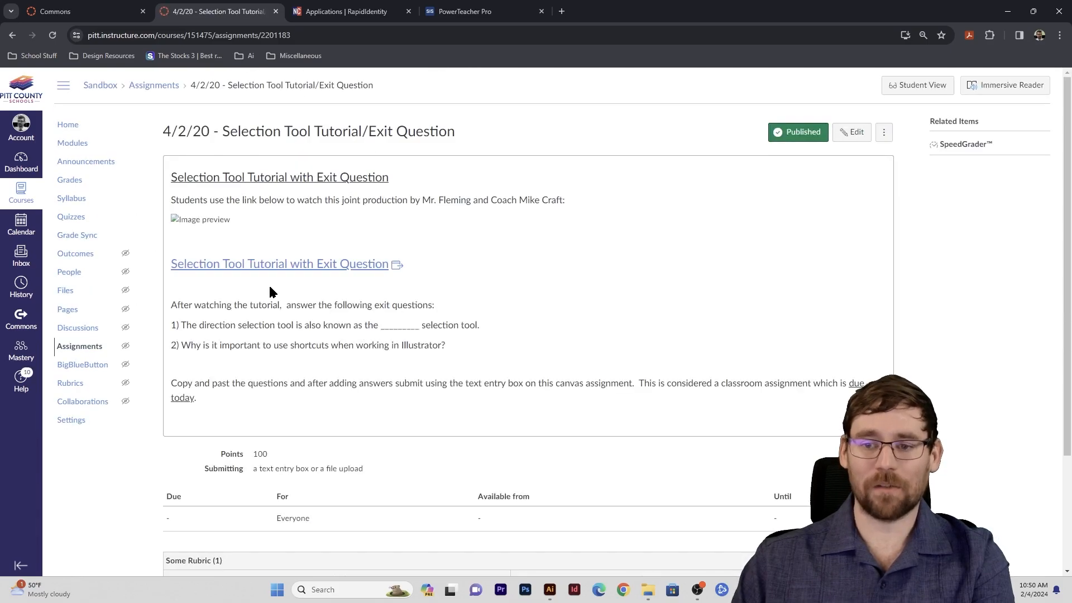
pyautogui.click(20, 318)
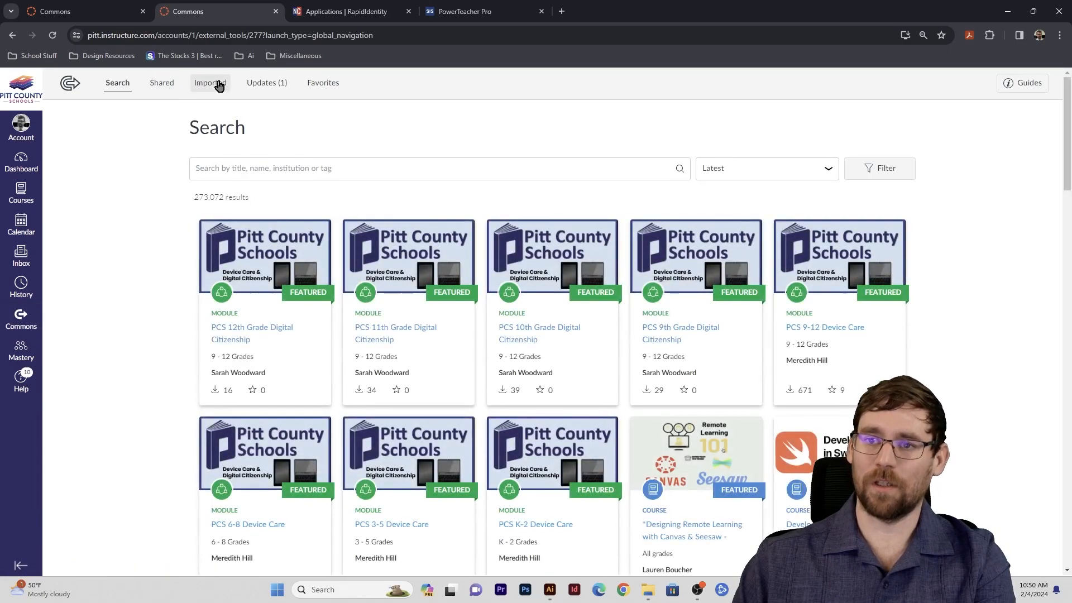
# - Browse the shared Adobe Visual Design 1 - 23-24 - Shell course, then go to the Dashboard
pyautogui.click(162, 86)
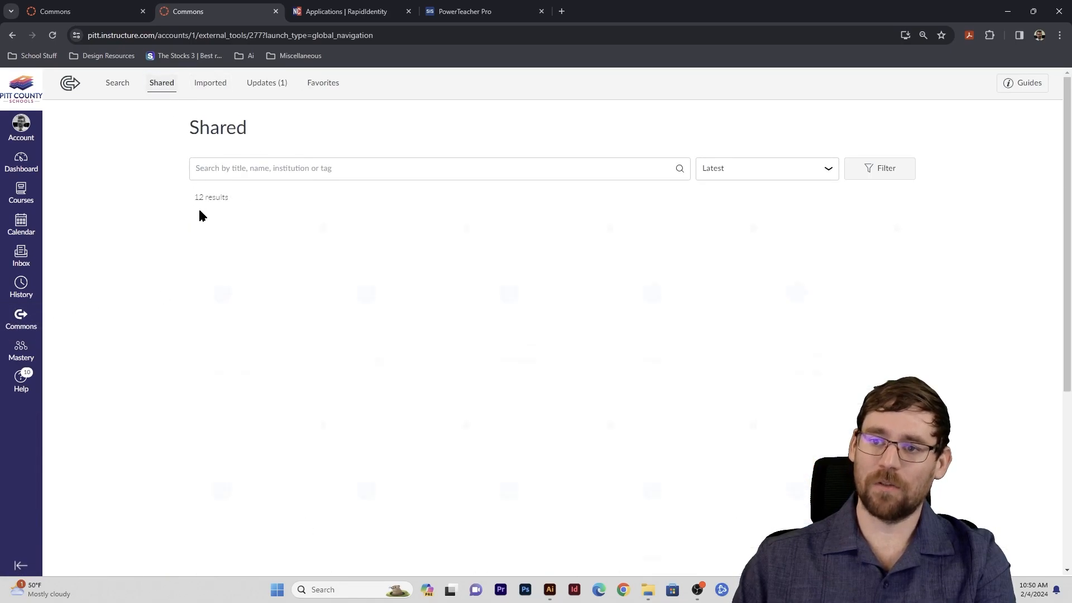
pyautogui.click(272, 327)
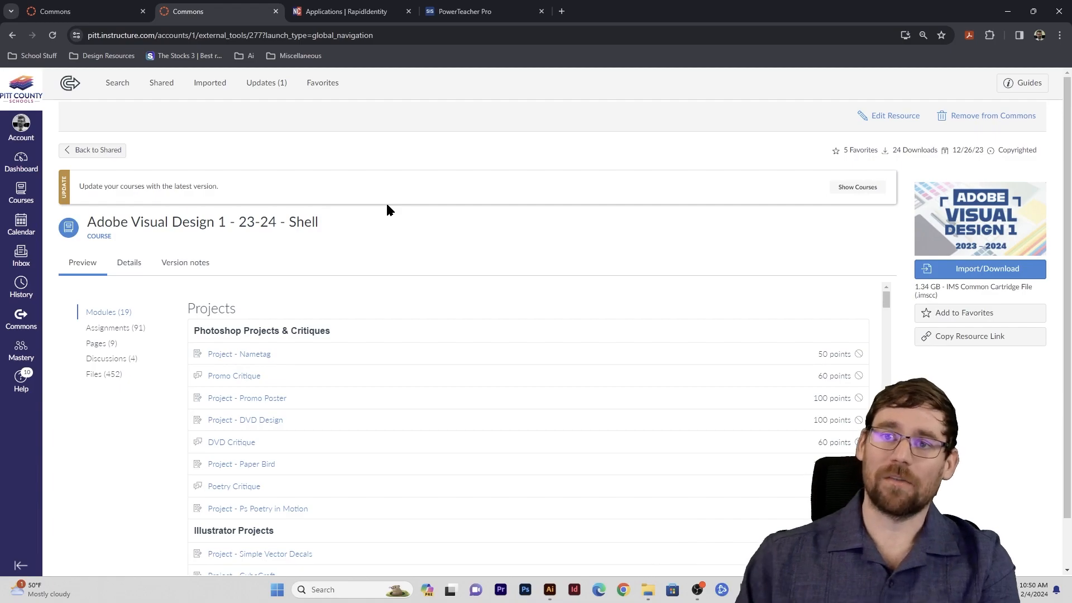
pyautogui.click(78, 10)
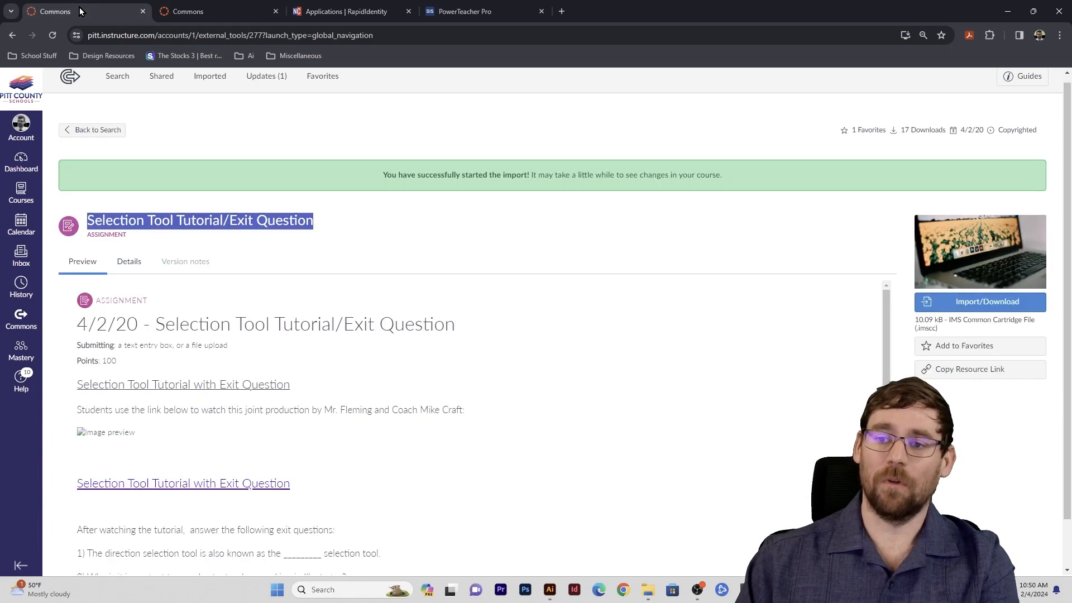
pyautogui.click(212, 11)
pyautogui.click(31, 70)
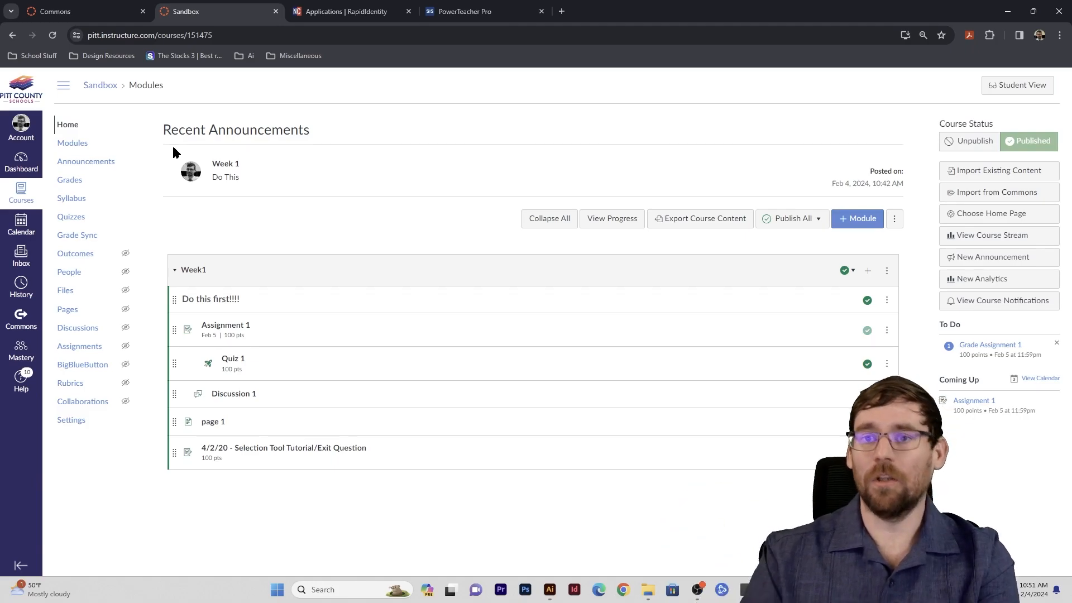
pyautogui.click(82, 347)
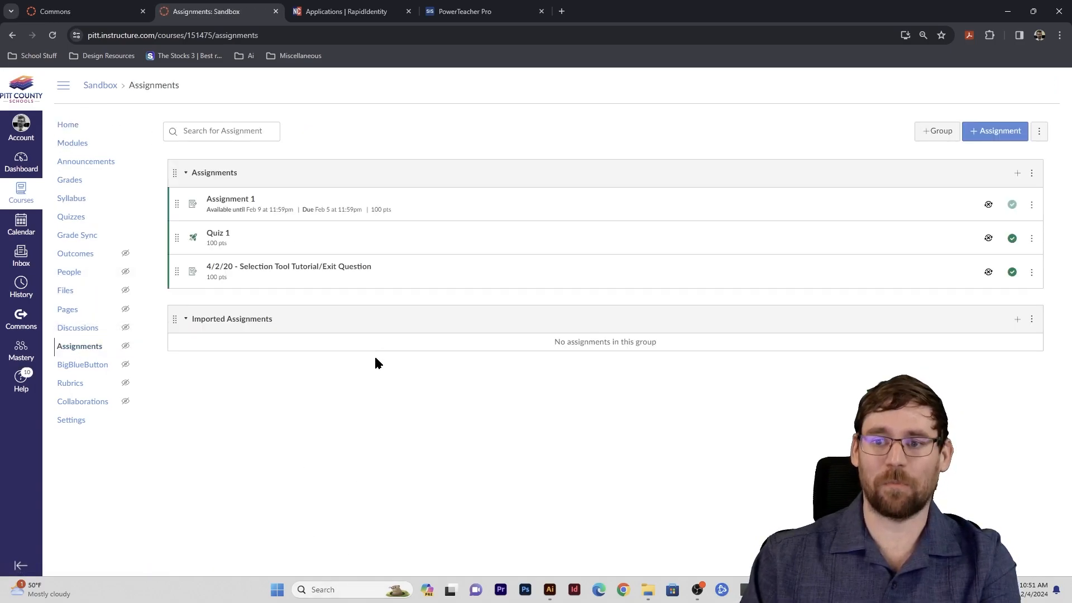
pyautogui.click(83, 329)
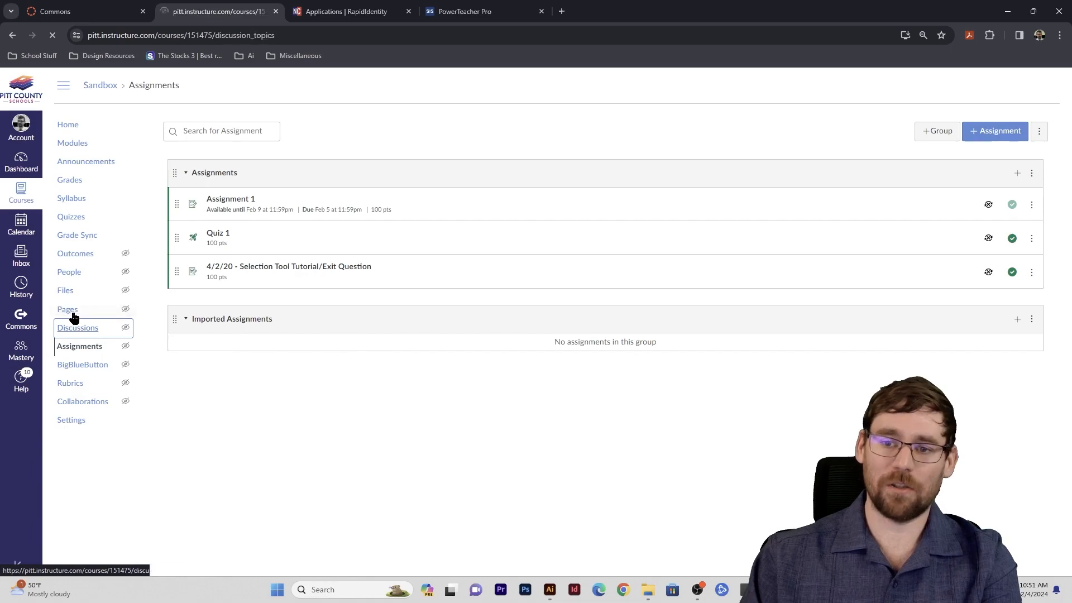
pyautogui.click(69, 311)
pyautogui.click(70, 292)
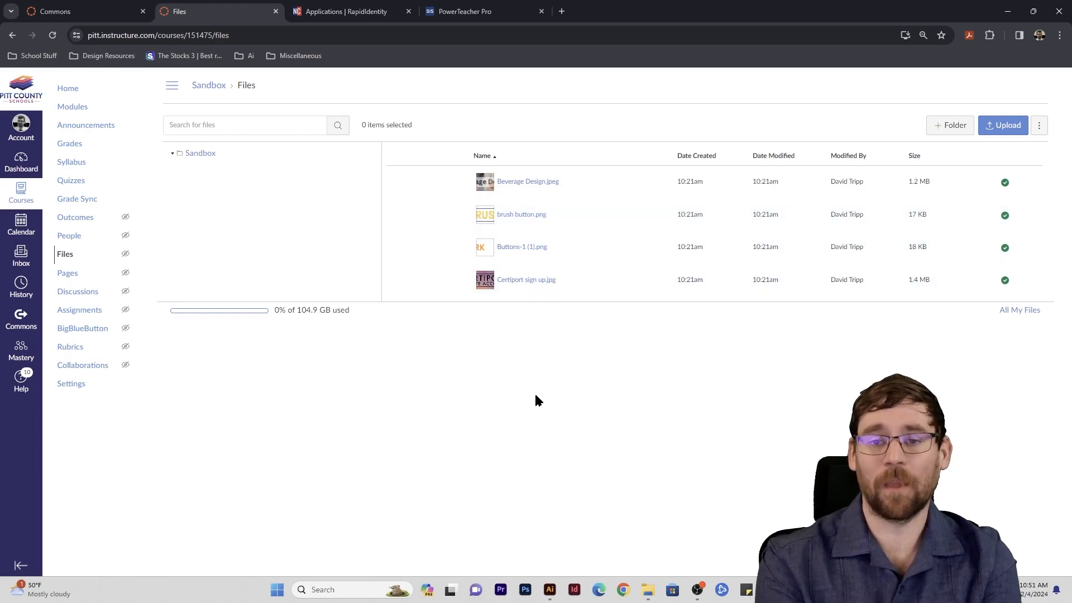
pyautogui.click(90, 92)
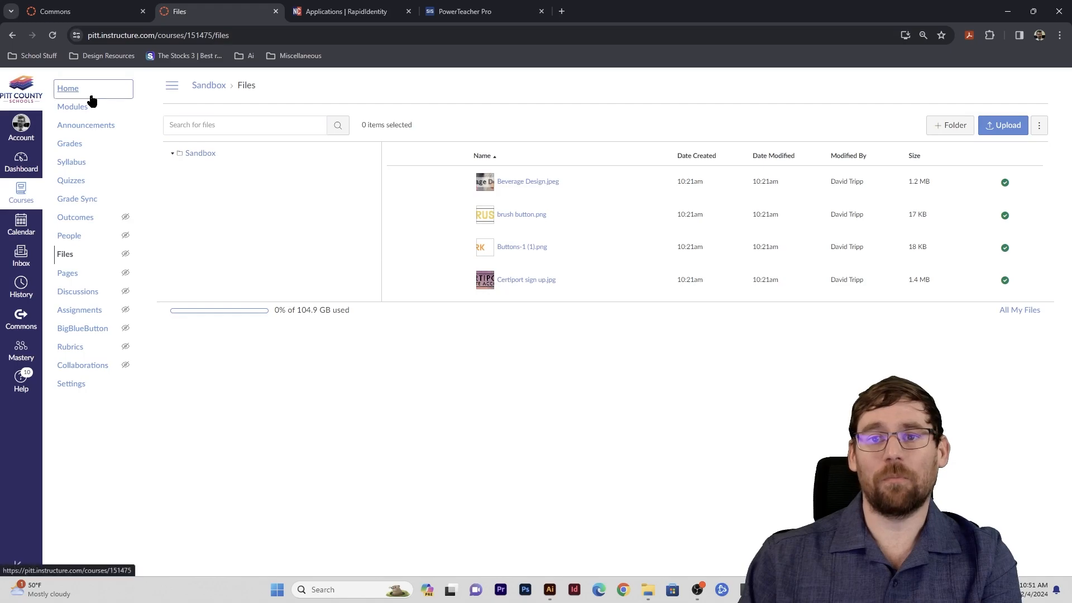